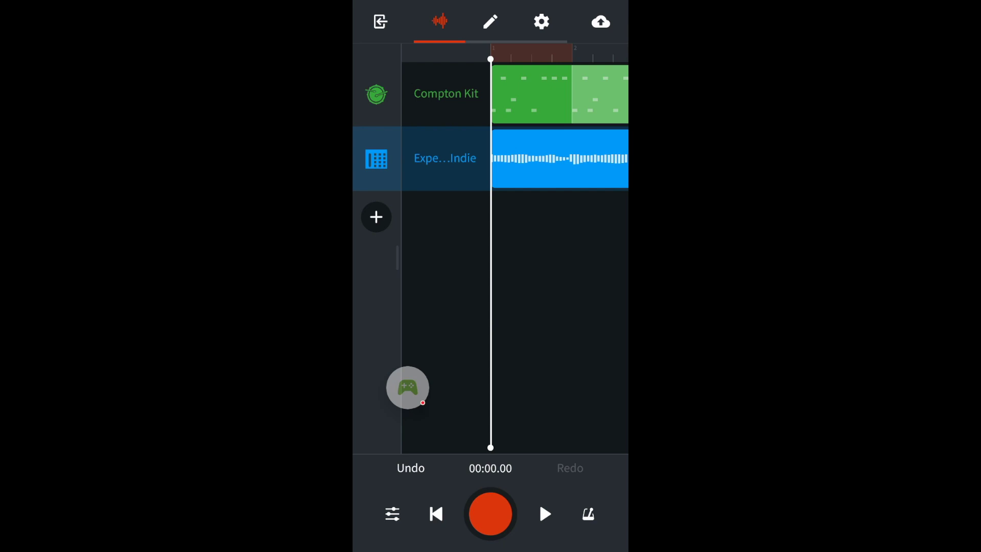
Step: Add a Voice/Mic recording track as Track 3 and turn down the device volume
{"action": "left_click", "coordinate": [377, 217]}
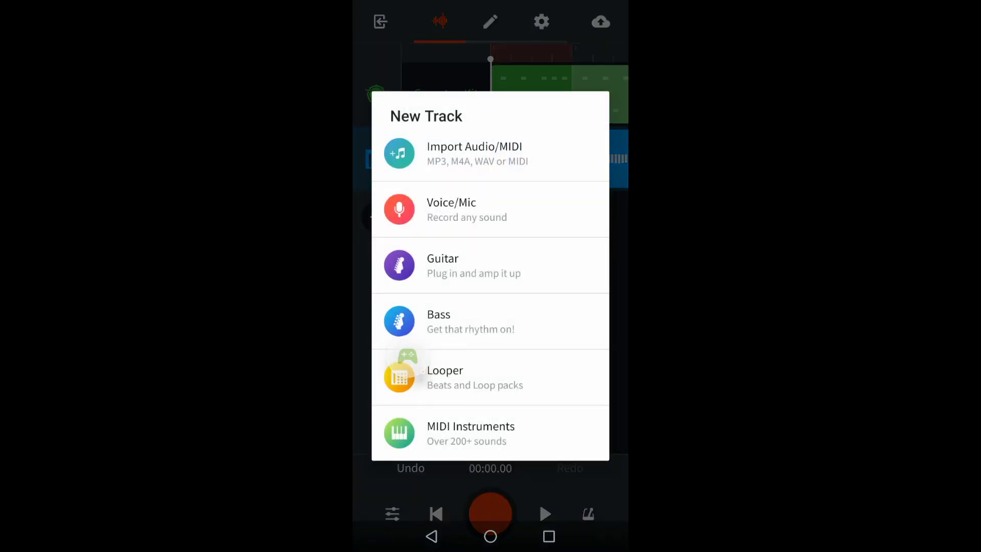
{"action": "left_click", "coordinate": [452, 209]}
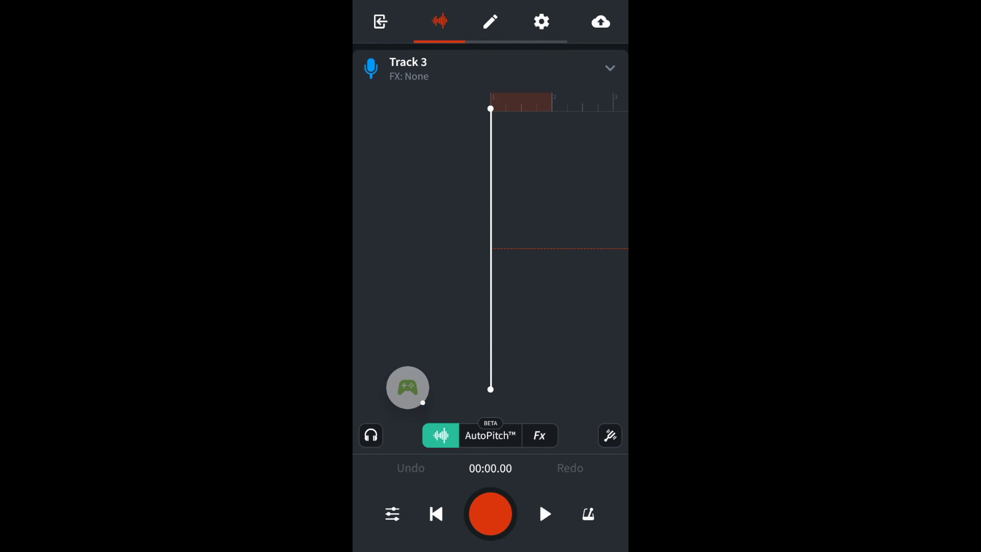
{"action": "key", "text": "XF86AudioLowerVolume"}
{"action": "key", "text": "XF86AudioLowerVolume"}
{"action": "key", "text": "XF86AudioLowerVolume"}
{"action": "key", "text": "XF86AudioLowerVolume"}
{"action": "key", "text": "XF86AudioLowerVolume"}
{"action": "key", "text": "XF86AudioLowerVolume"}
Step: Enable headphone monitoring, then record and stop a vocal take on Track 3
{"action": "left_click", "coordinate": [371, 435]}
{"action": "left_click", "coordinate": [490, 513]}
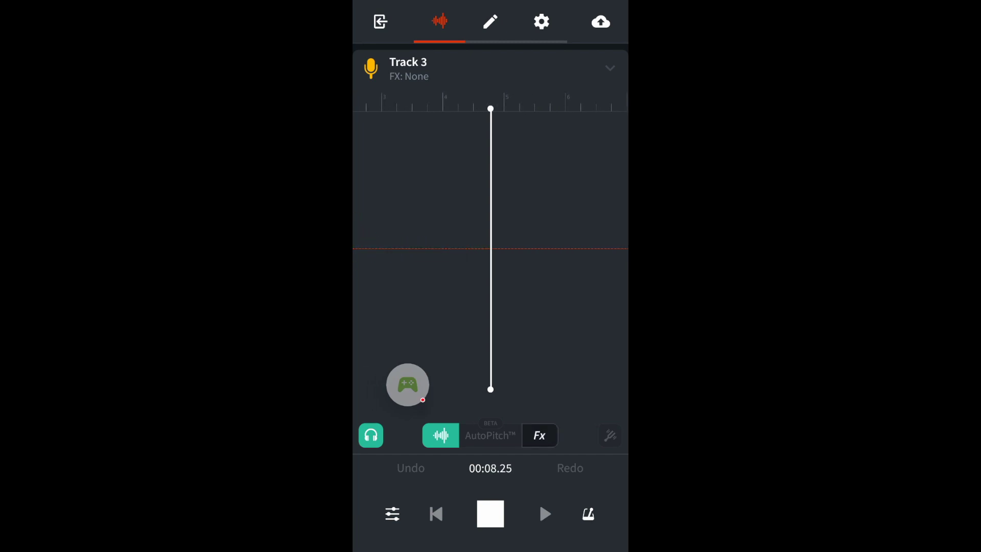
{"action": "left_click", "coordinate": [490, 514]}
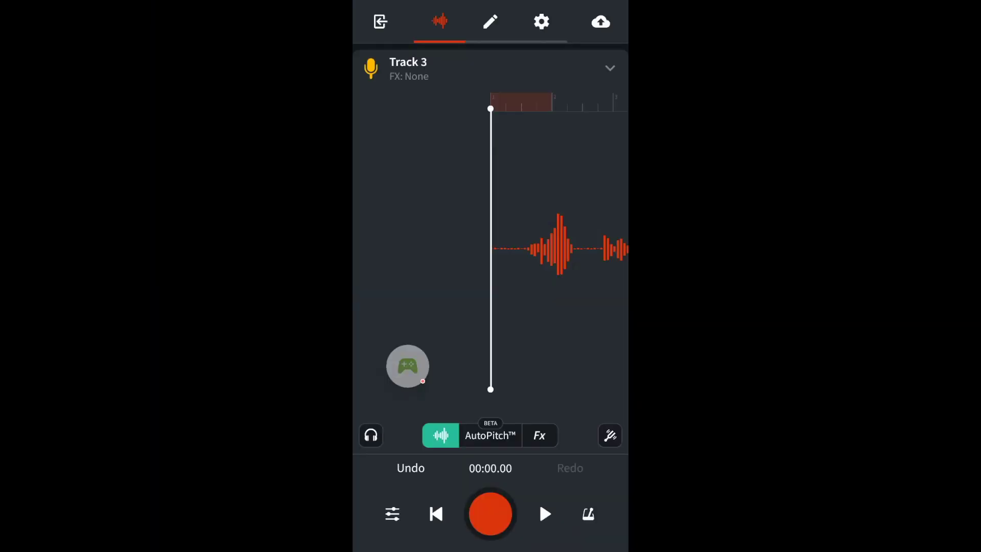
Step: Drag Track 3's mixer volume slider higher, then close the mixer
{"action": "left_click", "coordinate": [392, 514]}
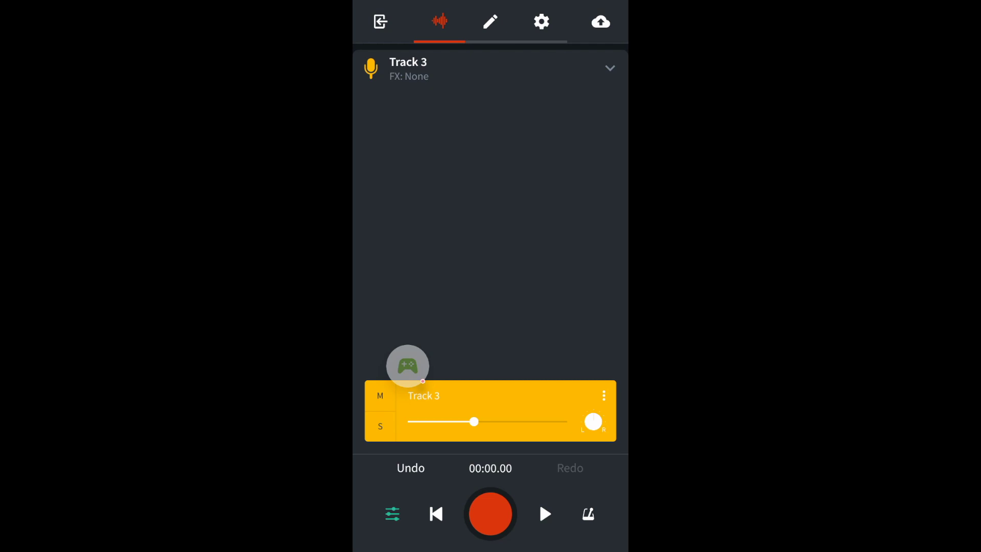
{"action": "left_click_drag", "start_coordinate": [474, 422], "coordinate": [513, 421]}
{"action": "left_click", "coordinate": [392, 513]}
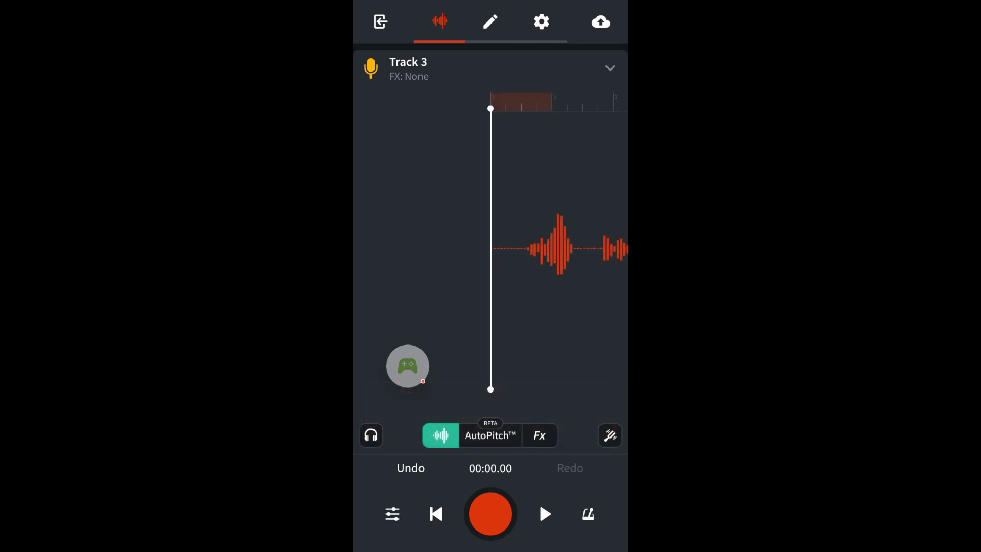
Step: Play back the take, delete Track 3's clip from the track list, then undo the deletion
{"action": "left_click", "coordinate": [546, 514]}
{"action": "left_click", "coordinate": [609, 68]}
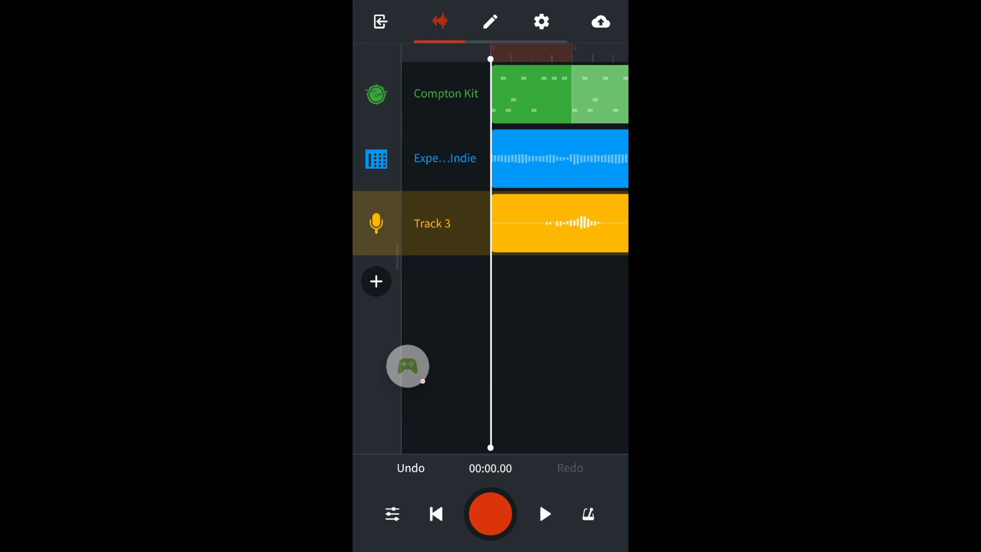
{"action": "left_click", "coordinate": [560, 224]}
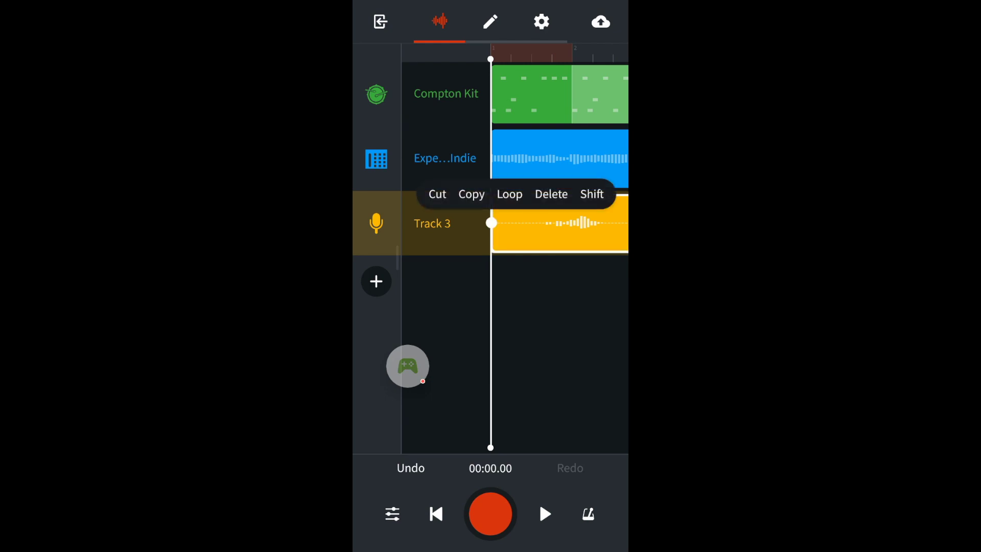
{"action": "left_click", "coordinate": [551, 194]}
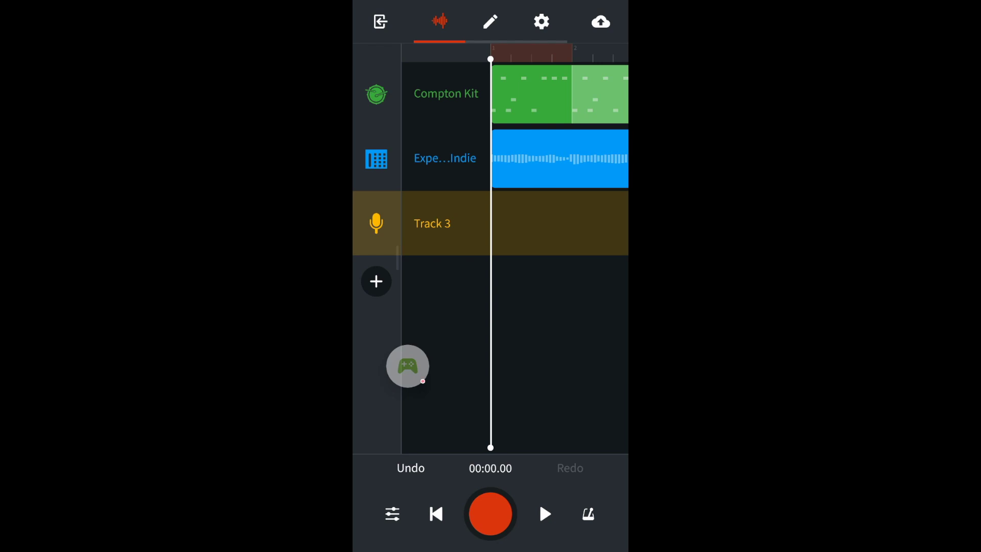
{"action": "left_click", "coordinate": [411, 468]}
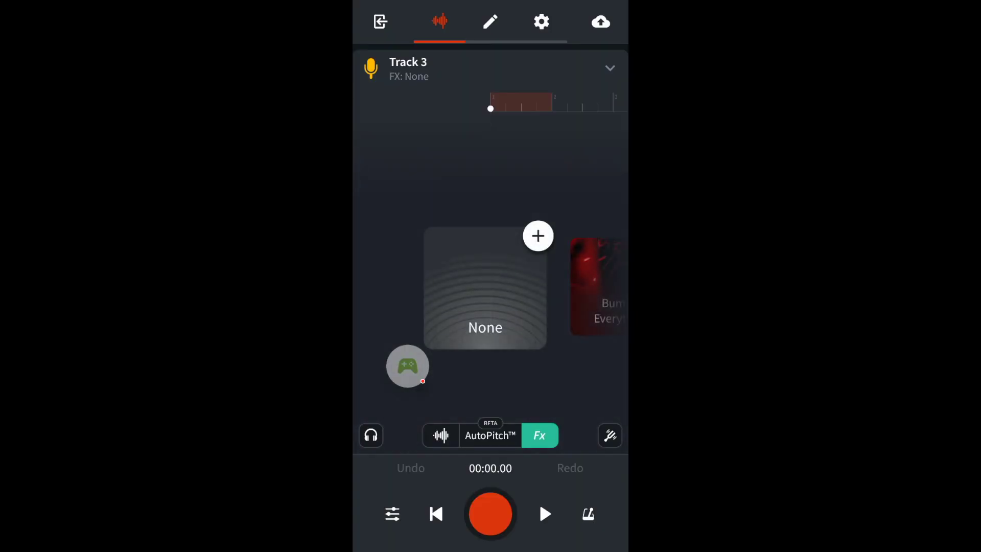
Step: Preview the Bumps Everytime effect preset on Track 3
{"action": "left_click_drag", "start_coordinate": [512, 287], "coordinate": [399, 286]}
{"action": "left_click", "coordinate": [546, 514]}
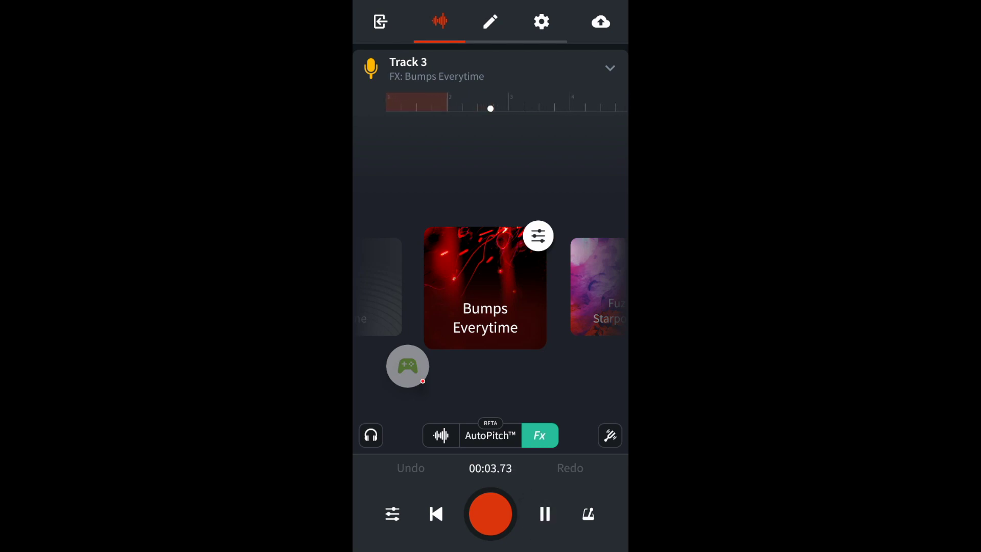
{"action": "left_click", "coordinate": [546, 514]}
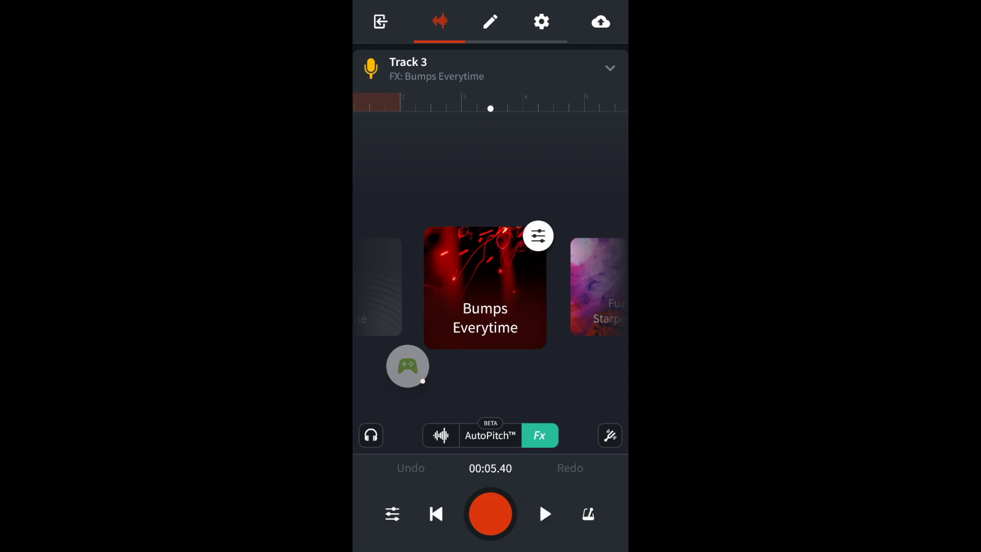
Step: Switch Track 3 to the Fuzz Starpower preset and play it from the beginning
{"action": "left_click_drag", "start_coordinate": [511, 286], "coordinate": [388, 286]}
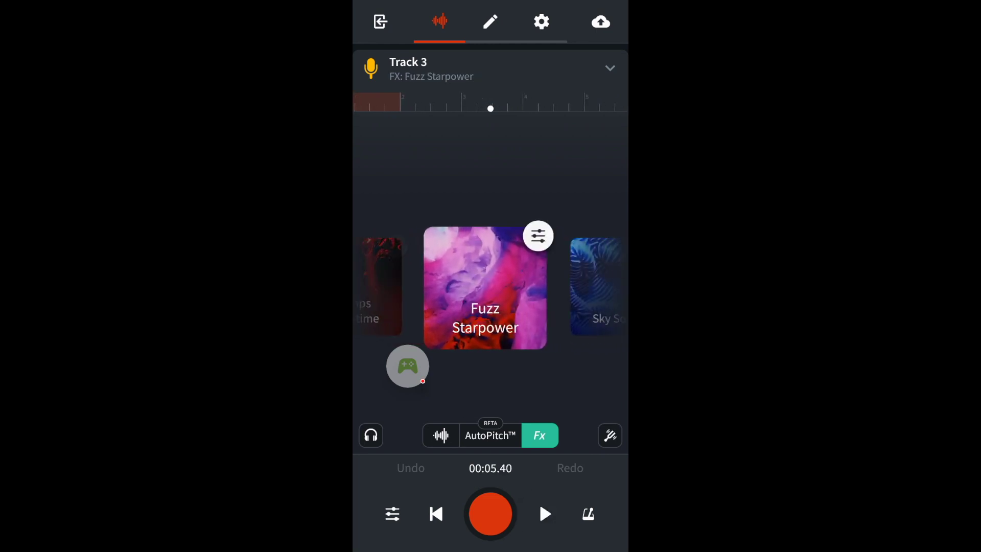
{"action": "left_click", "coordinate": [436, 513]}
{"action": "left_click", "coordinate": [545, 514]}
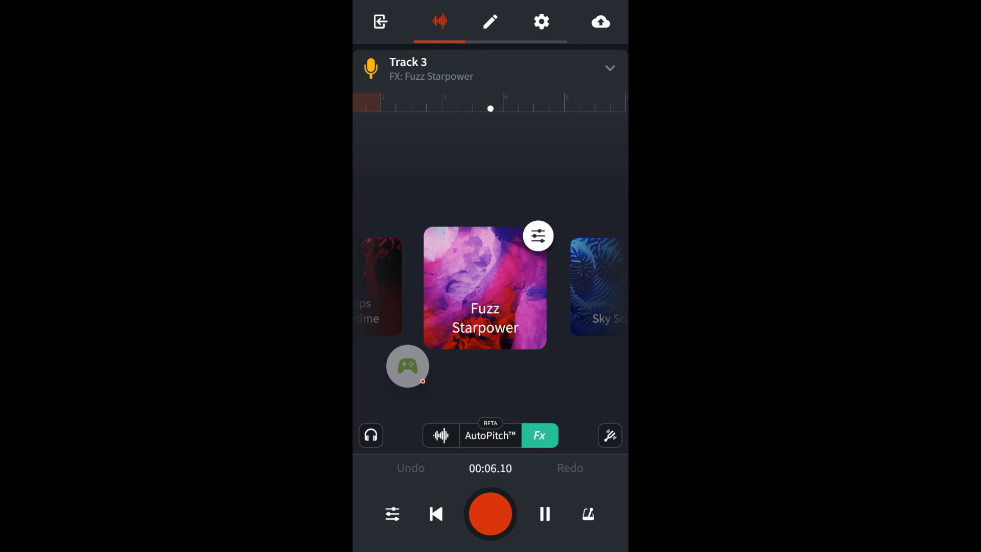
{"action": "left_click", "coordinate": [546, 513]}
{"action": "left_click", "coordinate": [538, 236]}
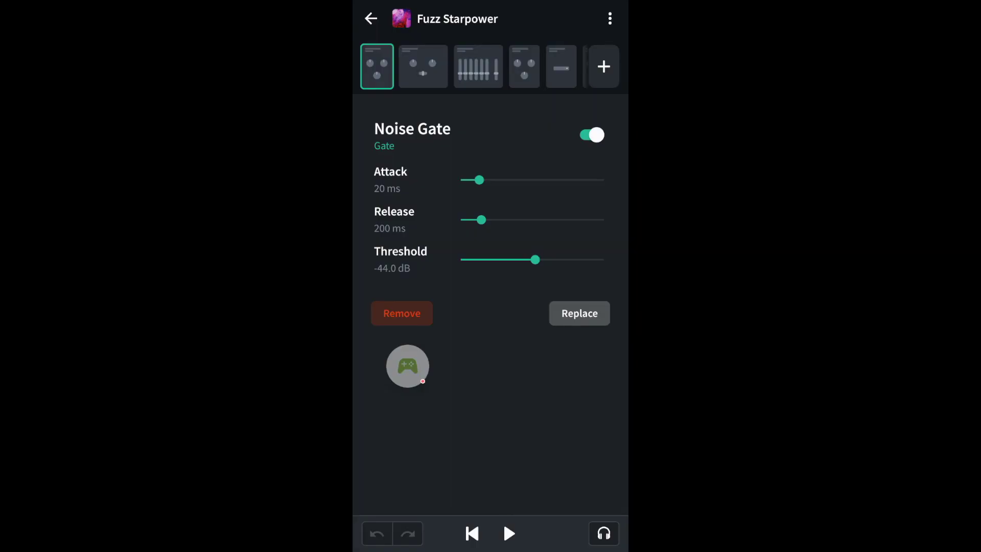
{"action": "key", "text": "Escape"}
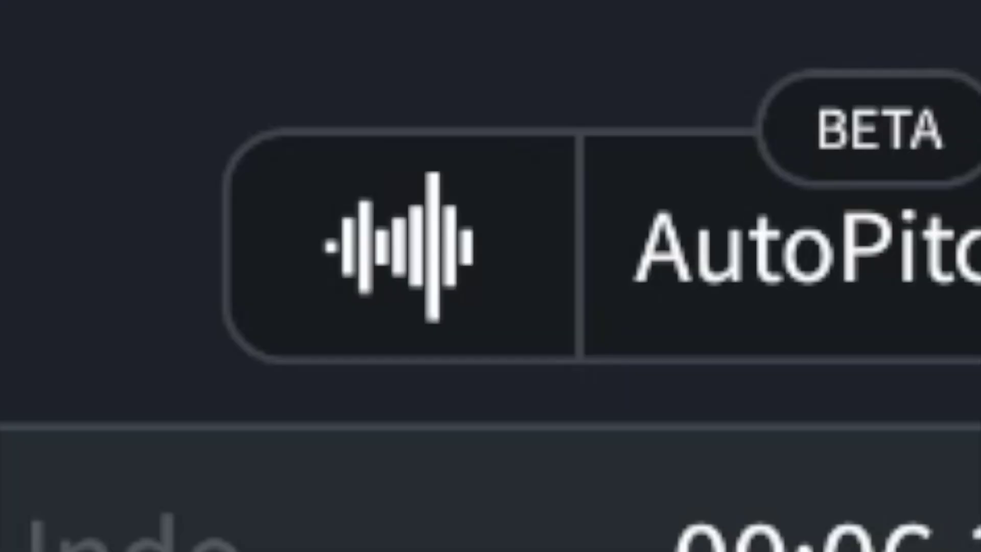
Step: Go from Track 3's waveform view back to the track list and nudge the playhead past the start
{"action": "left_click", "coordinate": [441, 436]}
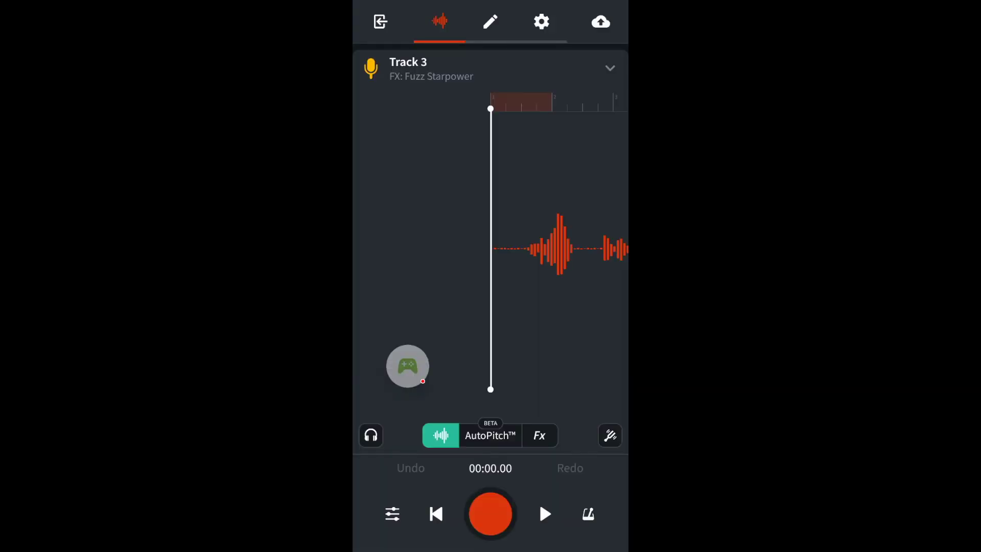
{"action": "left_click", "coordinate": [610, 68]}
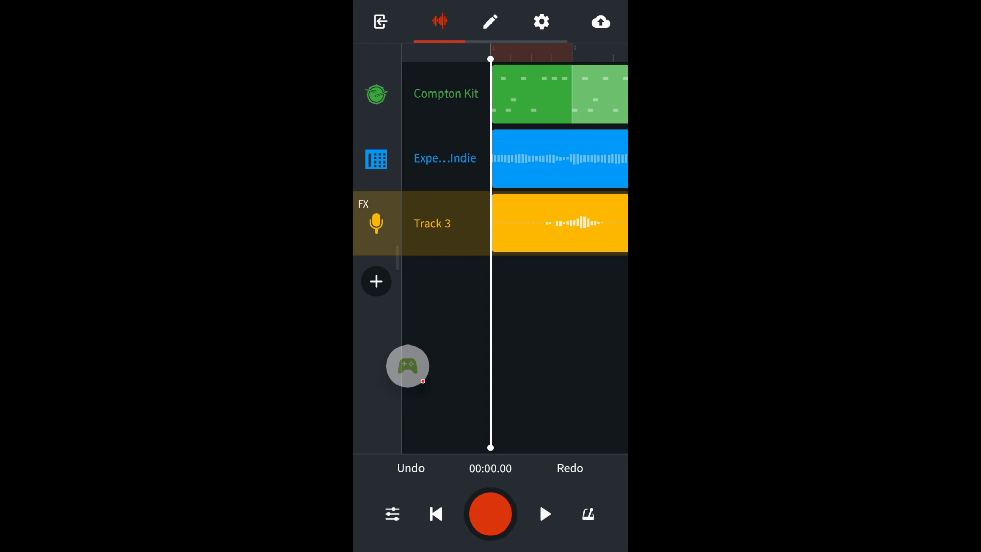
{"action": "left_click_drag", "start_coordinate": [562, 332], "coordinate": [521, 332]}
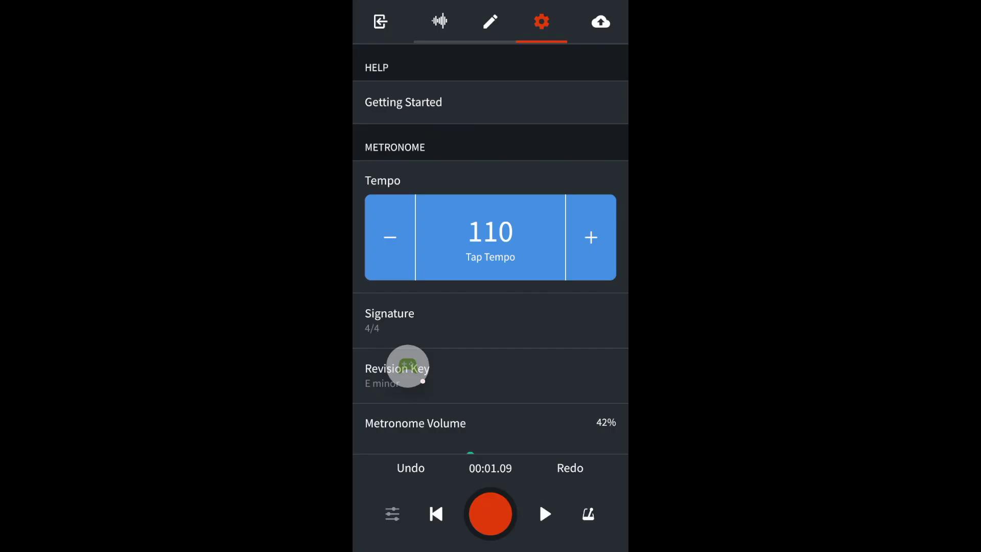
Step: Switch off Snap to Grid under Additional Settings
{"action": "scroll", "coordinate": [423, 381], "scroll_direction": "down", "scroll_amount": 5}
{"action": "scroll", "coordinate": [423, 381], "scroll_direction": "down", "scroll_amount": 2}
{"action": "scroll", "coordinate": [422, 381], "scroll_direction": "down", "scroll_amount": 3}
{"action": "scroll", "coordinate": [423, 381], "scroll_direction": "up", "scroll_amount": 1}
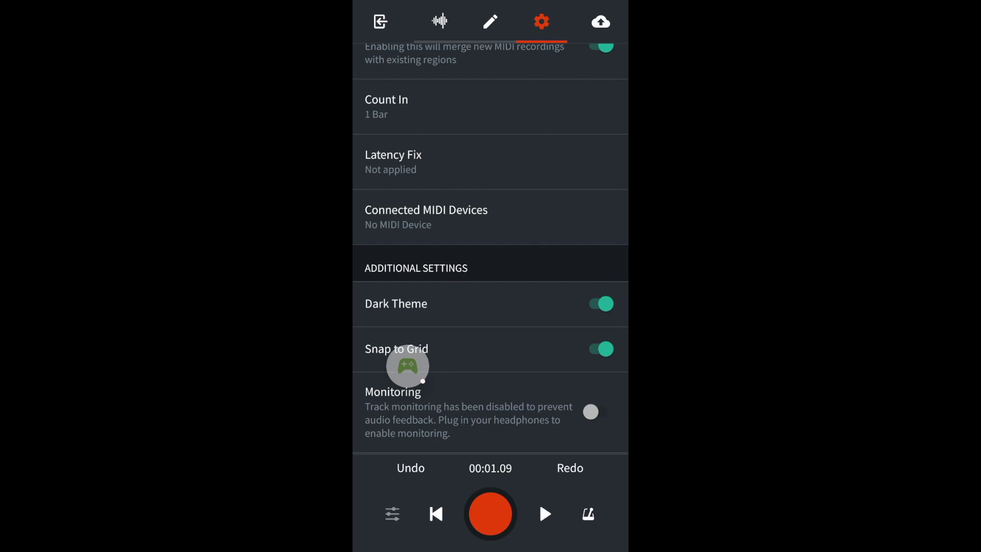
{"action": "scroll", "coordinate": [422, 381], "scroll_direction": "down", "scroll_amount": 2}
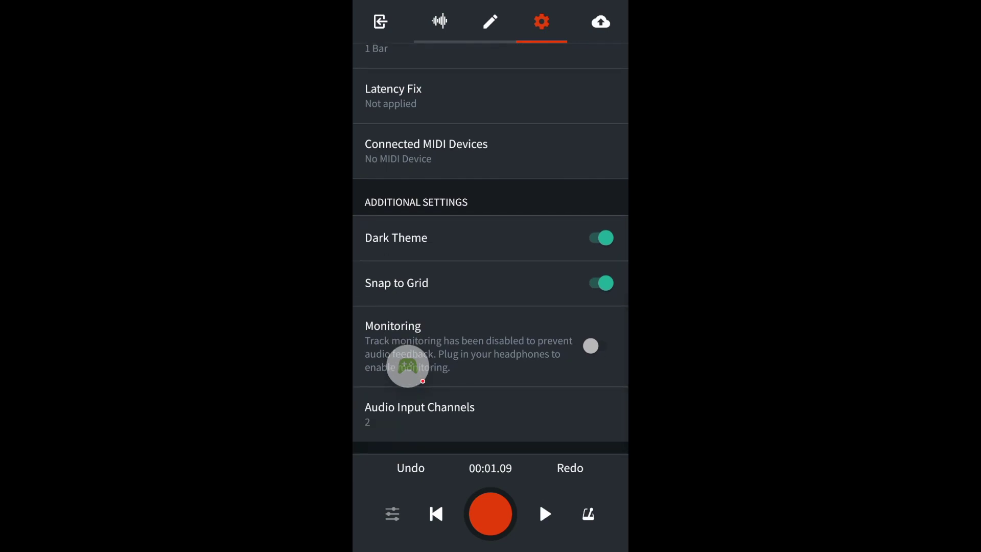
{"action": "left_click", "coordinate": [601, 282]}
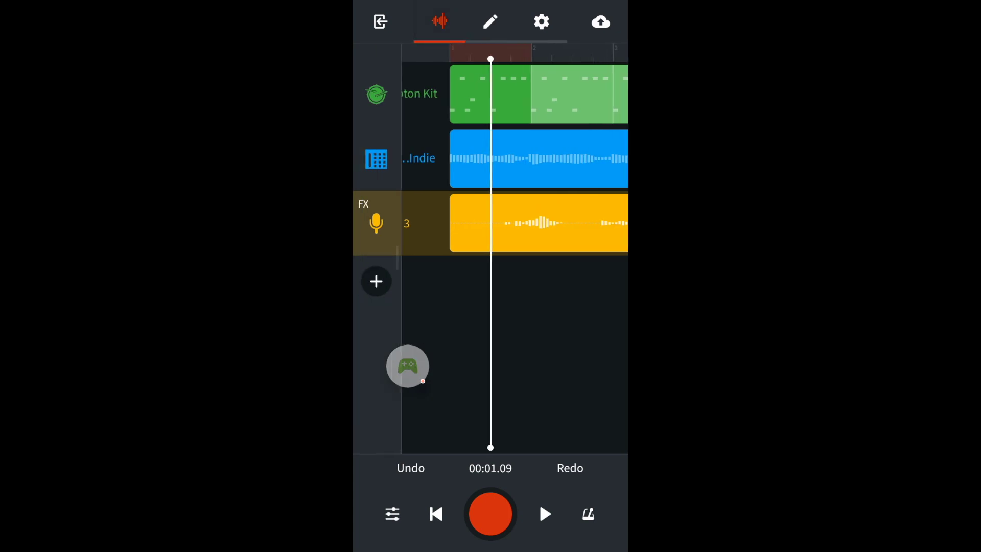
Step: Split Track 3's vocal clip at the playhead, remove the opening piece, and play the trimmed arrangement
{"action": "scroll", "coordinate": [515, 256], "scroll_direction": "right", "scroll_amount": 2}
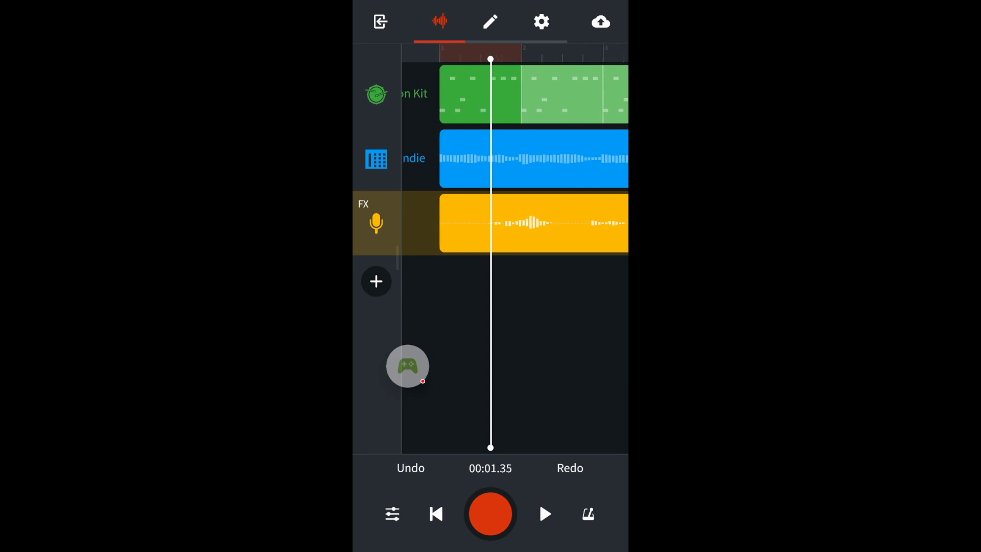
{"action": "left_click", "coordinate": [534, 232]}
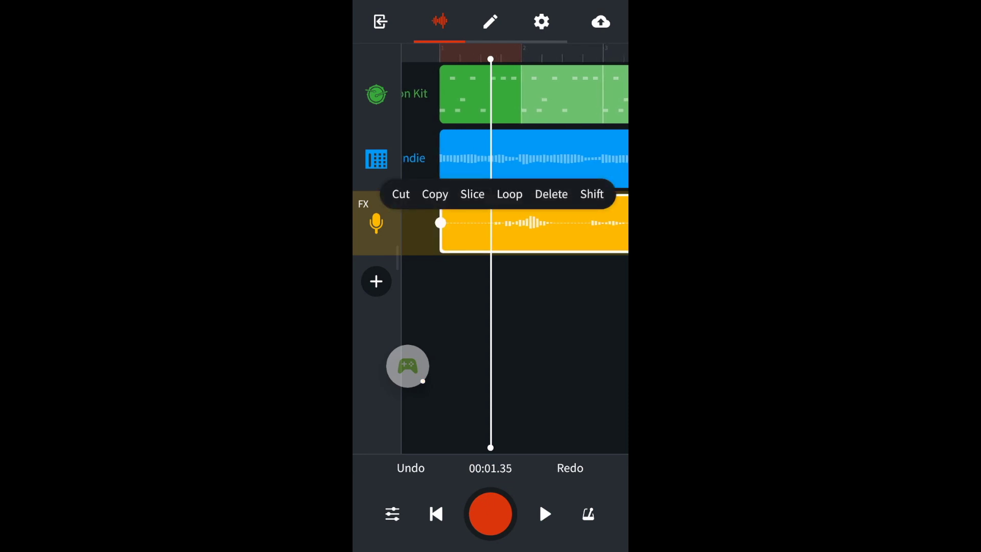
{"action": "left_click", "coordinate": [472, 193]}
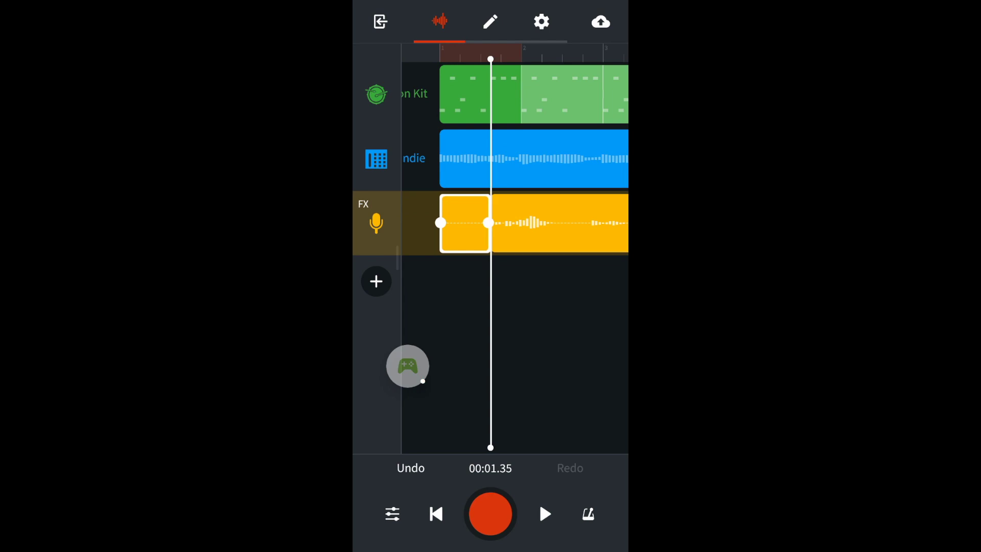
{"action": "left_click", "coordinate": [465, 225]}
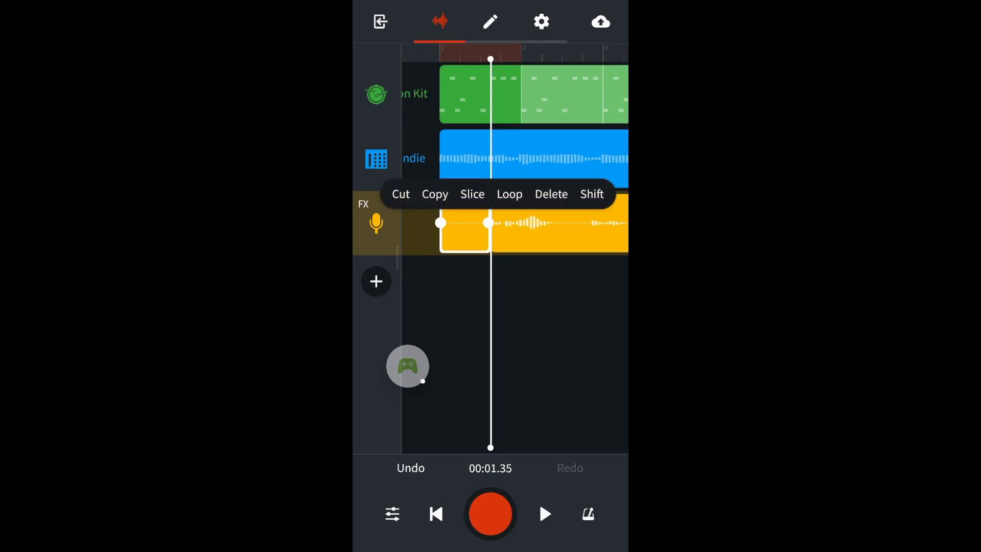
{"action": "left_click", "coordinate": [551, 194]}
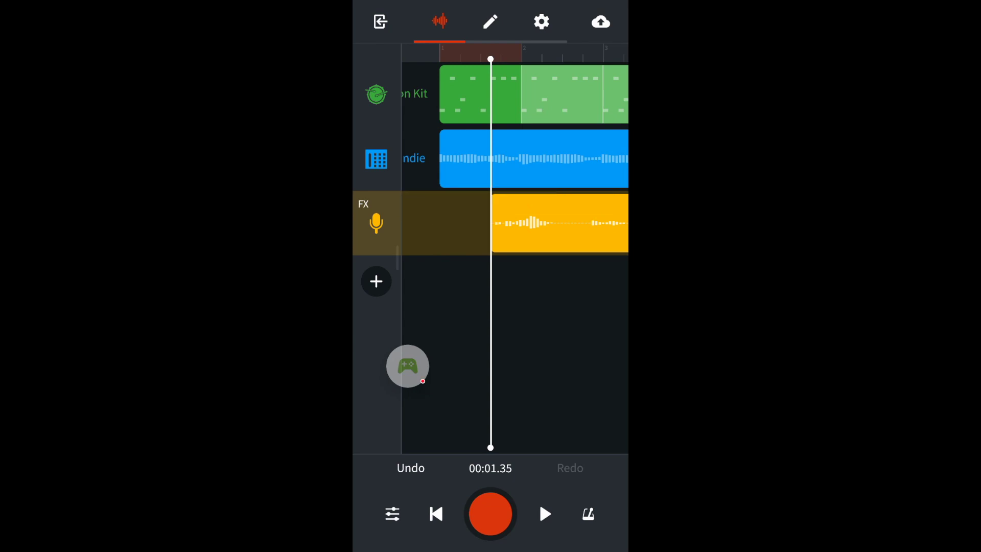
{"action": "left_click", "coordinate": [545, 514]}
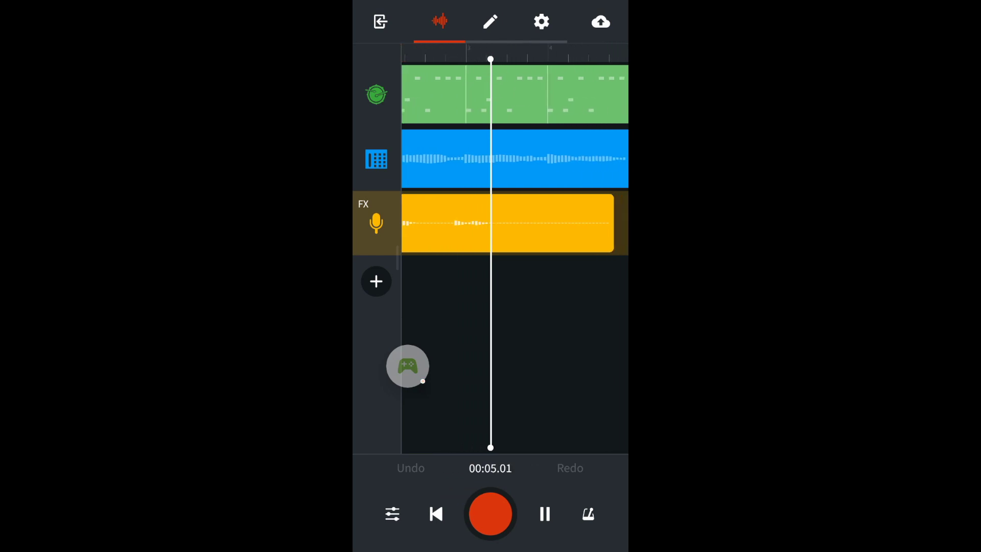
{"action": "left_click", "coordinate": [545, 513]}
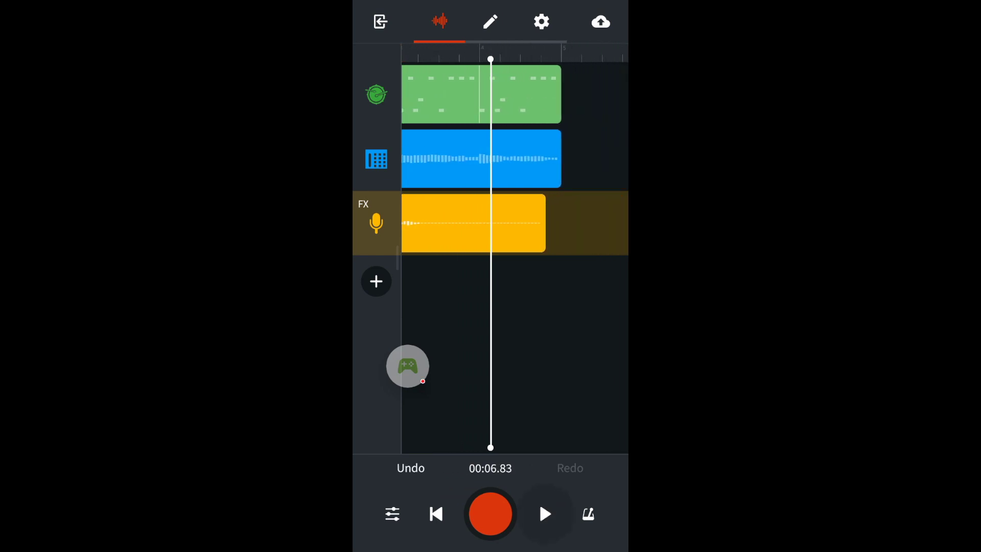